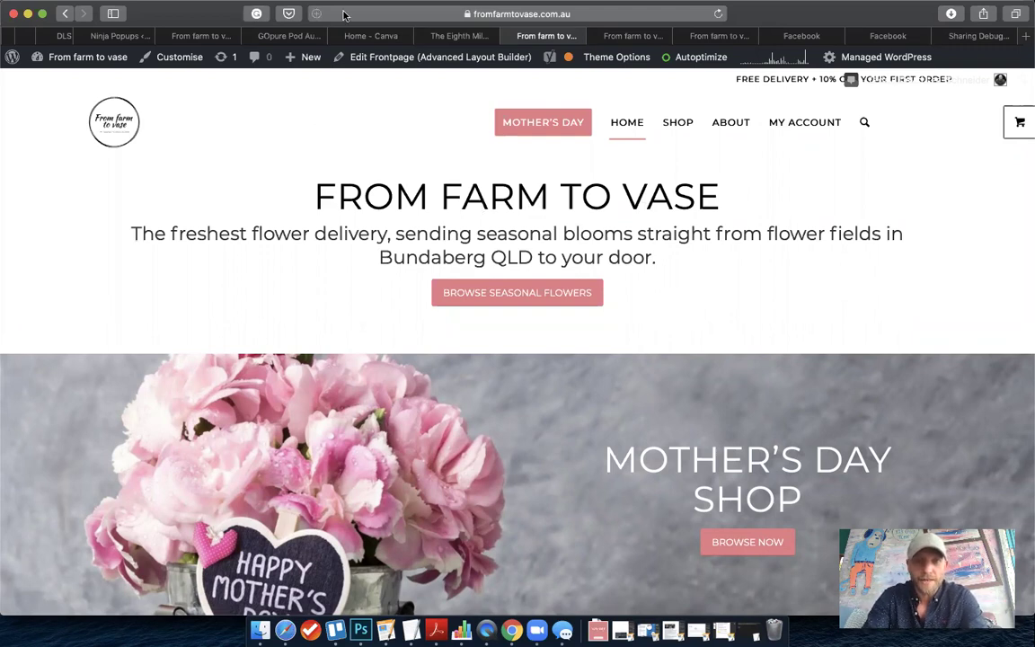
Step: Check the homepage address, then view the Facebook draft previewing the round logo and 'Home | From farm to vase'
{"action": "scroll", "coordinate": [342, 337], "scroll_direction": "down", "scroll_amount": 5}
{"action": "scroll", "coordinate": [333, 224], "scroll_direction": "up", "scroll_amount": 5}
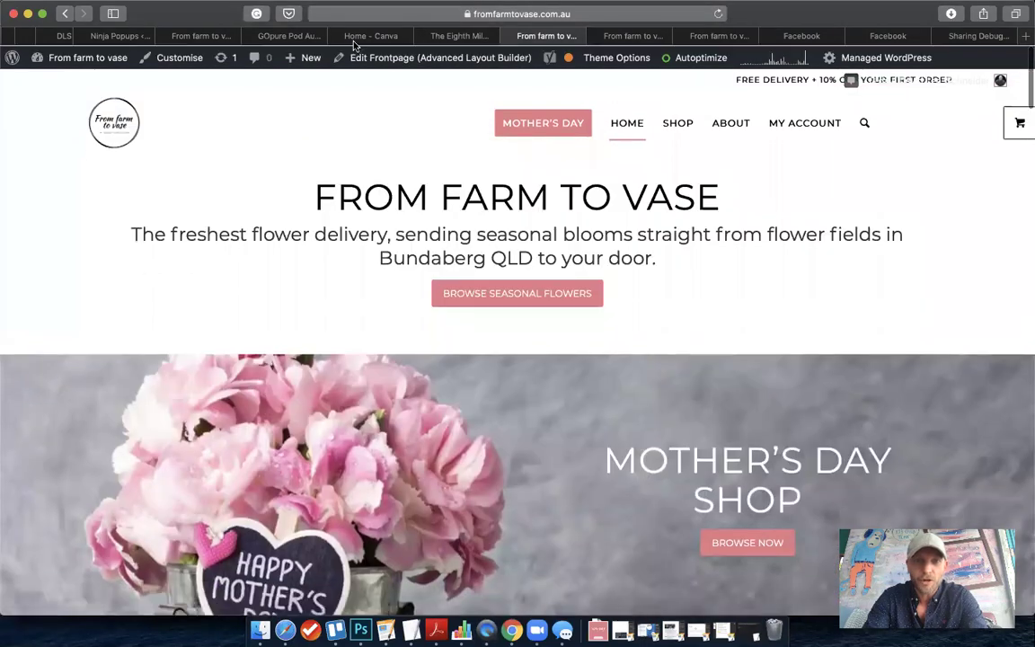
{"action": "left_click", "coordinate": [351, 15]}
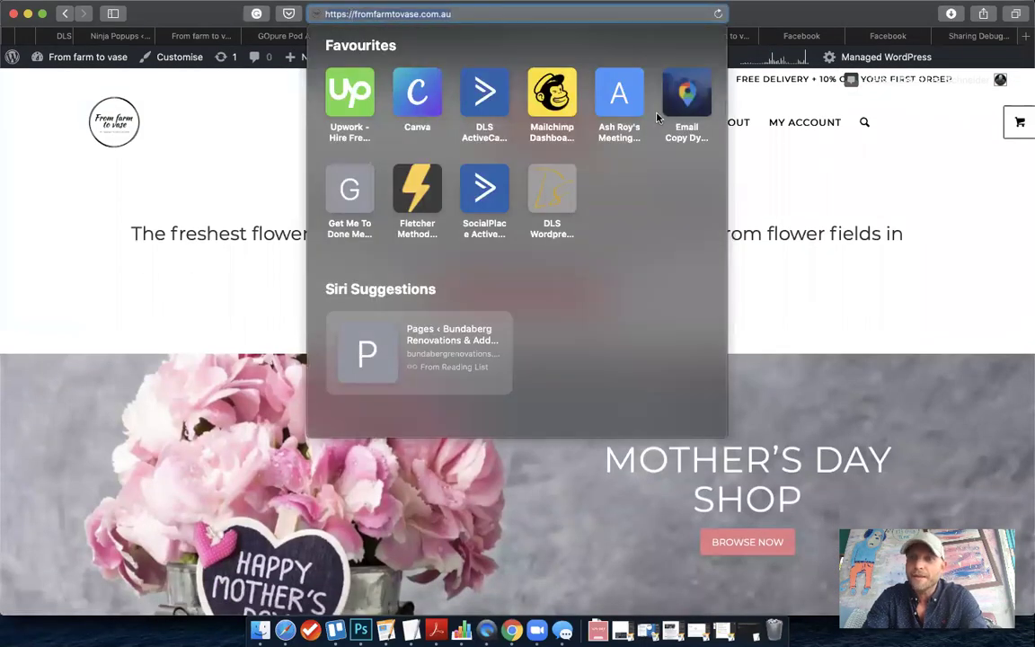
{"action": "key", "text": "Escape"}
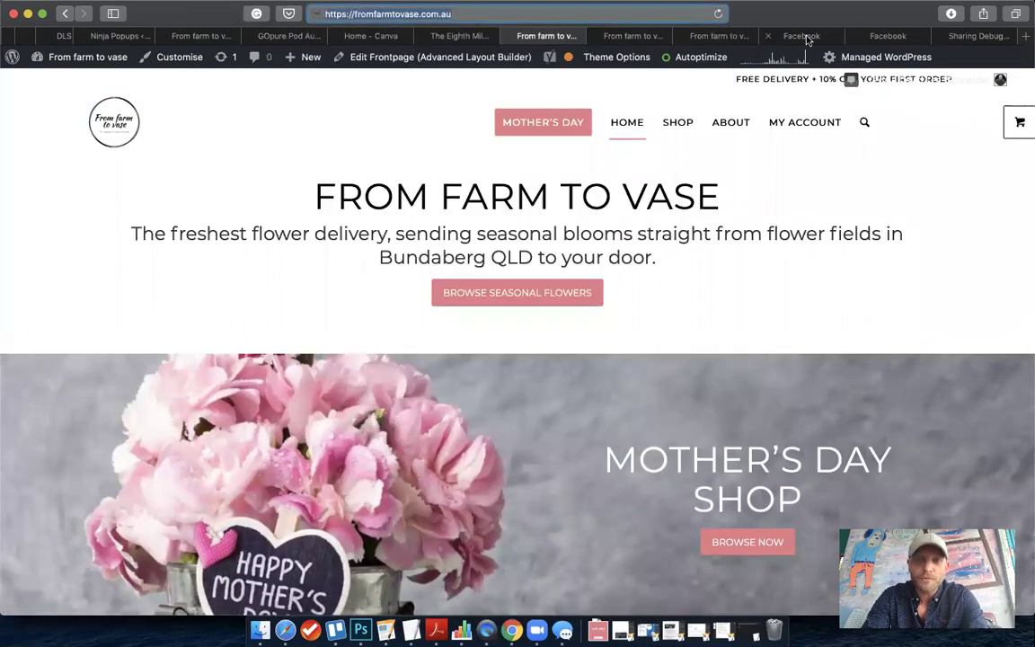
{"action": "left_click", "coordinate": [805, 36]}
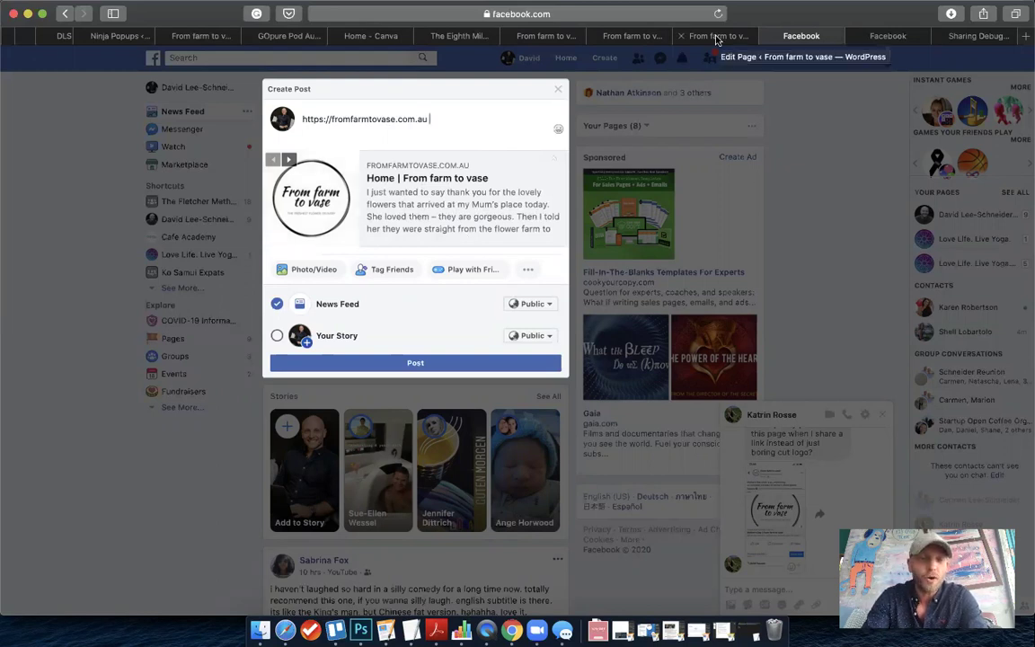
Step: From the WordPress Dashboard, go to Plugins > Add New
{"action": "left_click", "coordinate": [638, 36]}
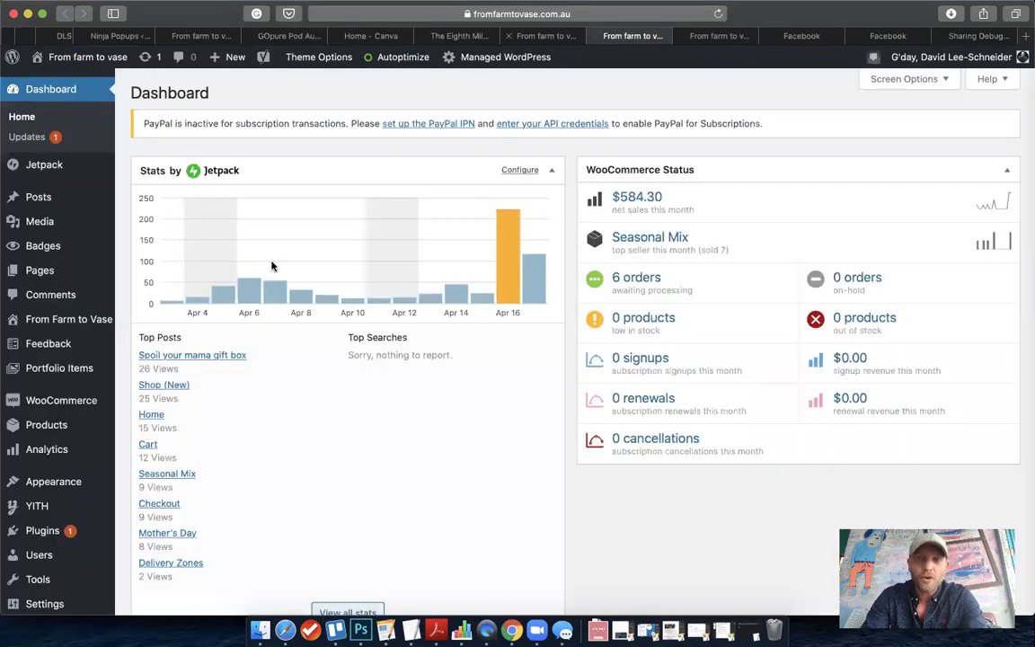
{"action": "scroll", "coordinate": [45, 333], "scroll_direction": "down", "scroll_amount": 1}
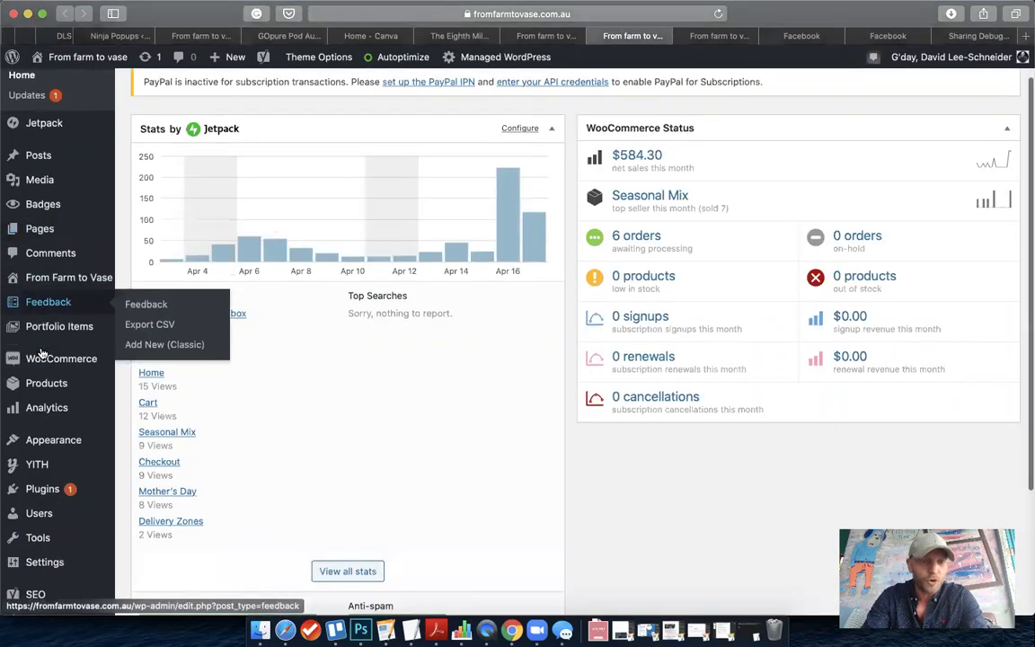
{"action": "mouse_move", "coordinate": [45, 489]}
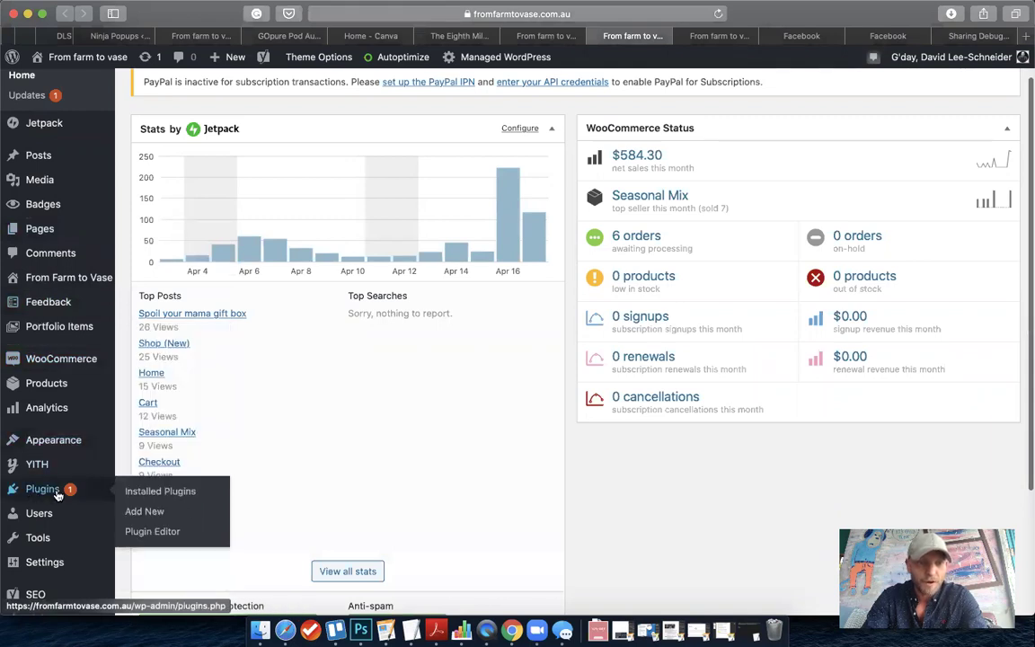
{"action": "left_click", "coordinate": [144, 511]}
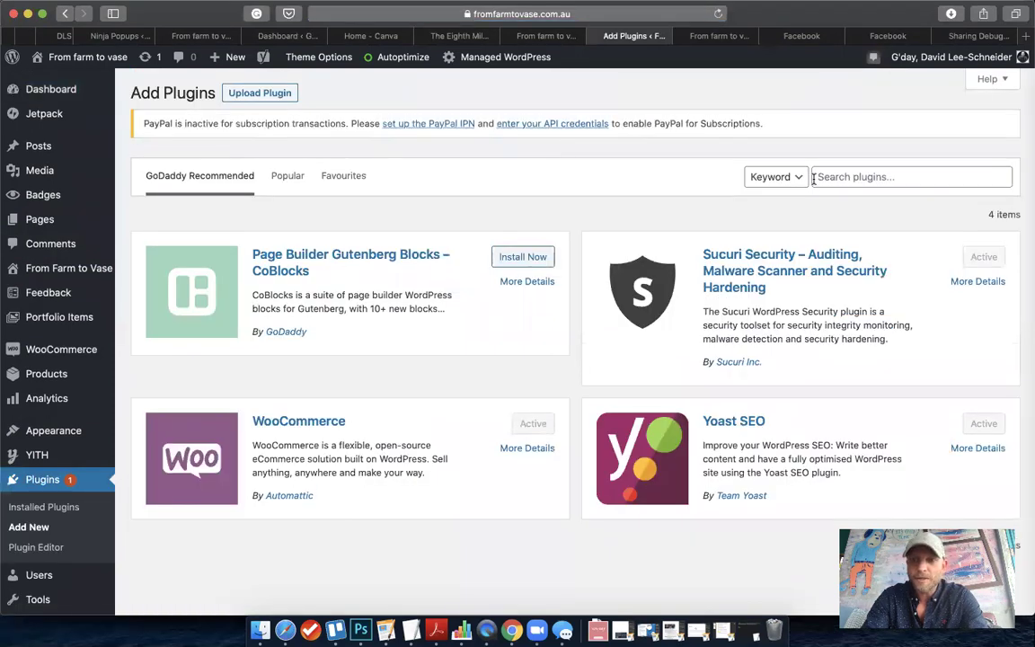
Step: Search the plugin directory for 'yoast seo' to confirm Yoast SEO is active
{"action": "left_click", "coordinate": [825, 176]}
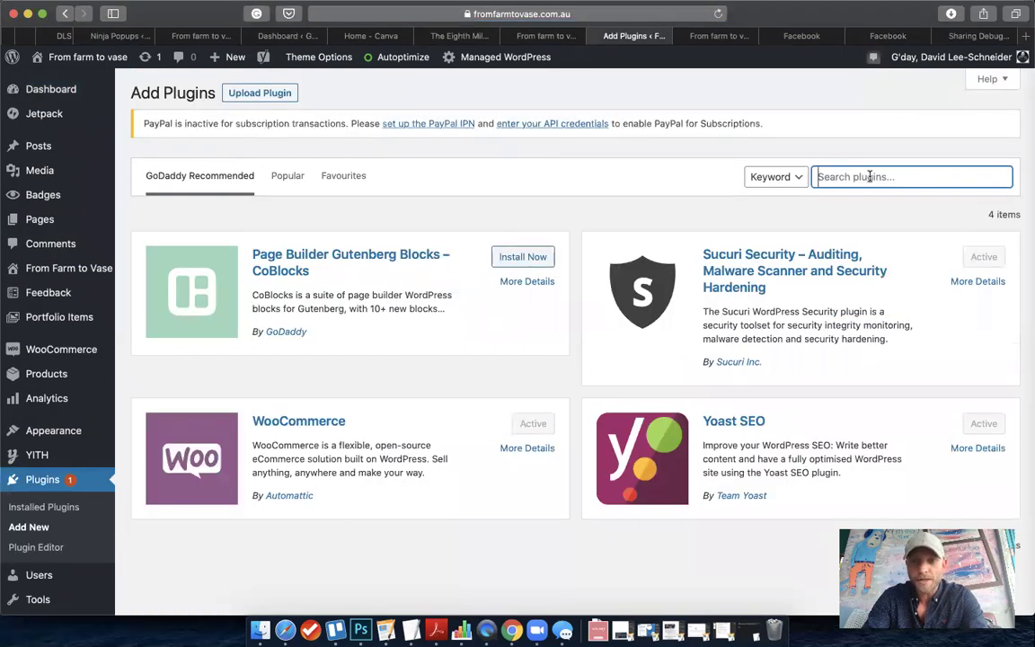
{"action": "type", "text": "yoast"}
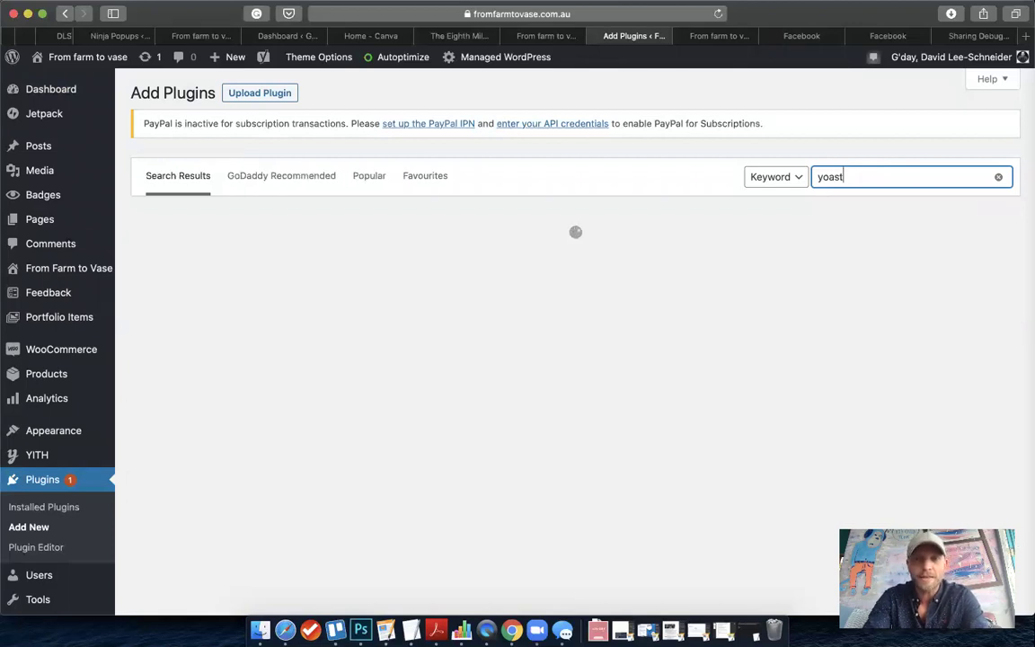
{"action": "type", "text": " se"}
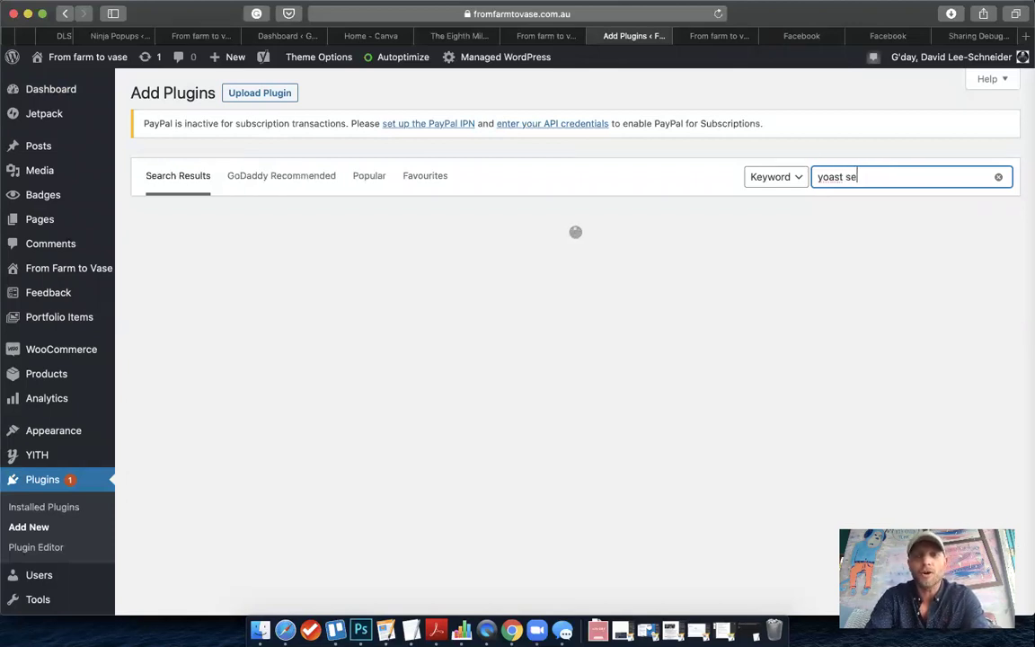
{"action": "type", "text": "o"}
{"action": "key", "text": "Down"}
{"action": "key", "text": "Return"}
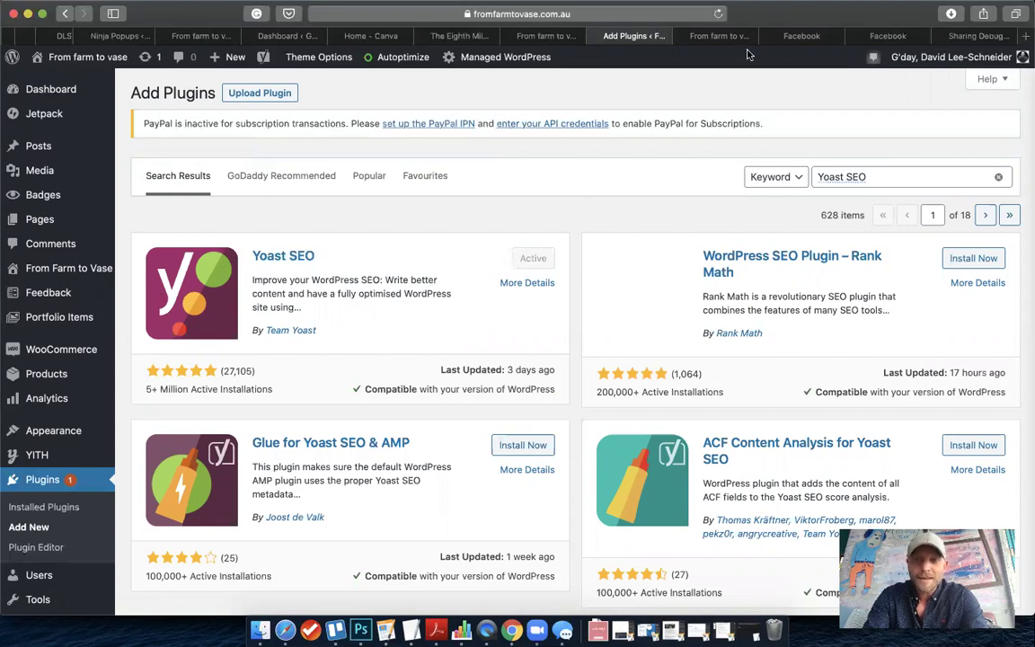
Step: In the Home page editor, scroll down to the Yoast SEO box showing the Google mobile preview
{"action": "left_click", "coordinate": [723, 35]}
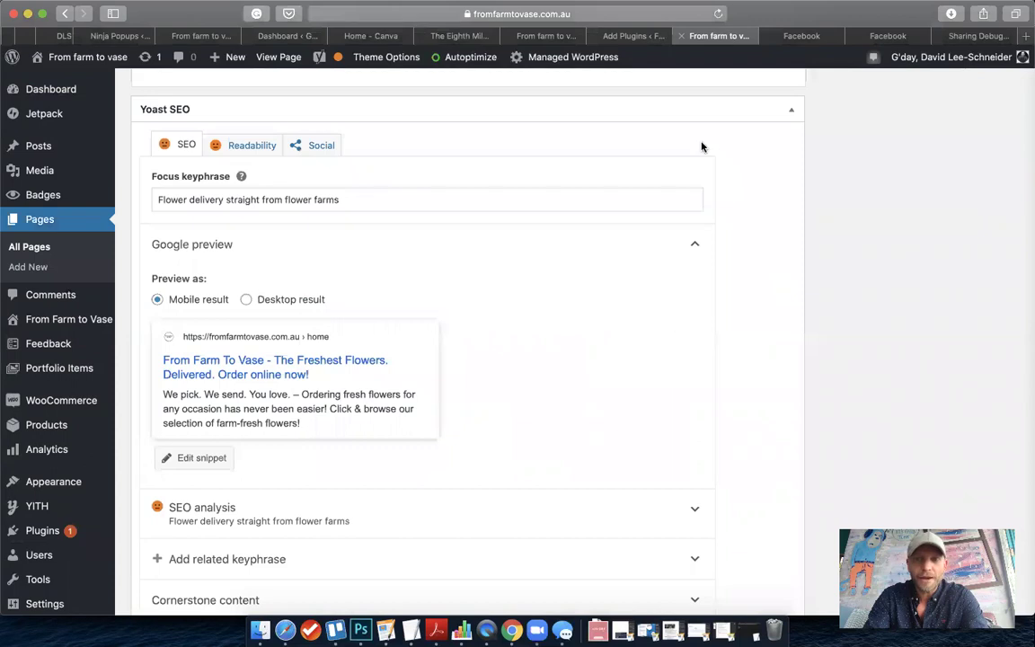
{"action": "scroll", "coordinate": [700, 145], "scroll_direction": "up", "scroll_amount": 20}
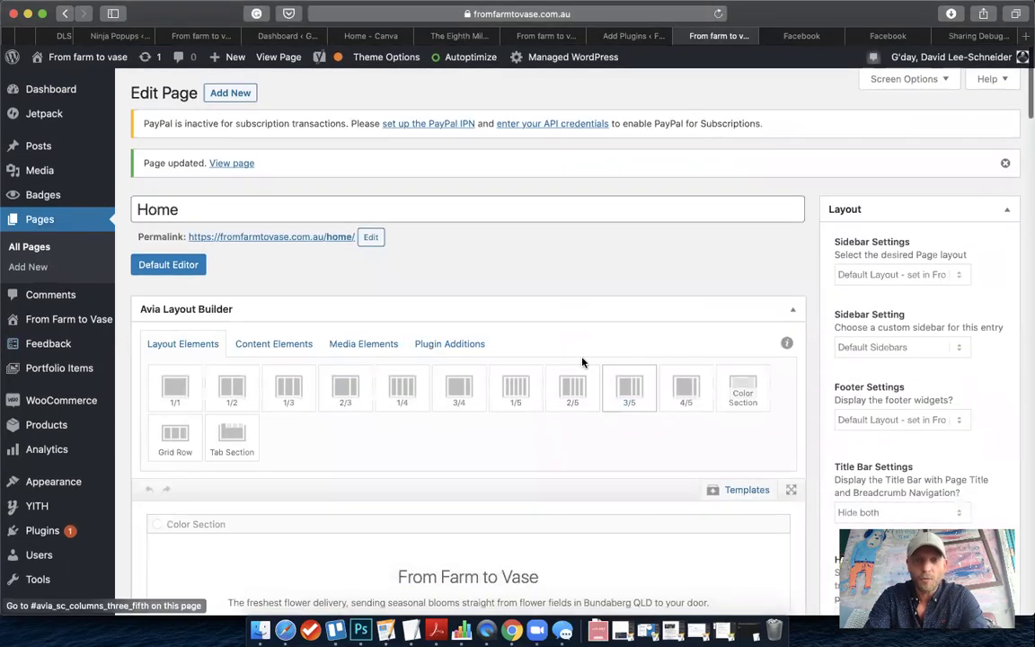
{"action": "scroll", "coordinate": [710, 371], "scroll_direction": "down", "scroll_amount": 20}
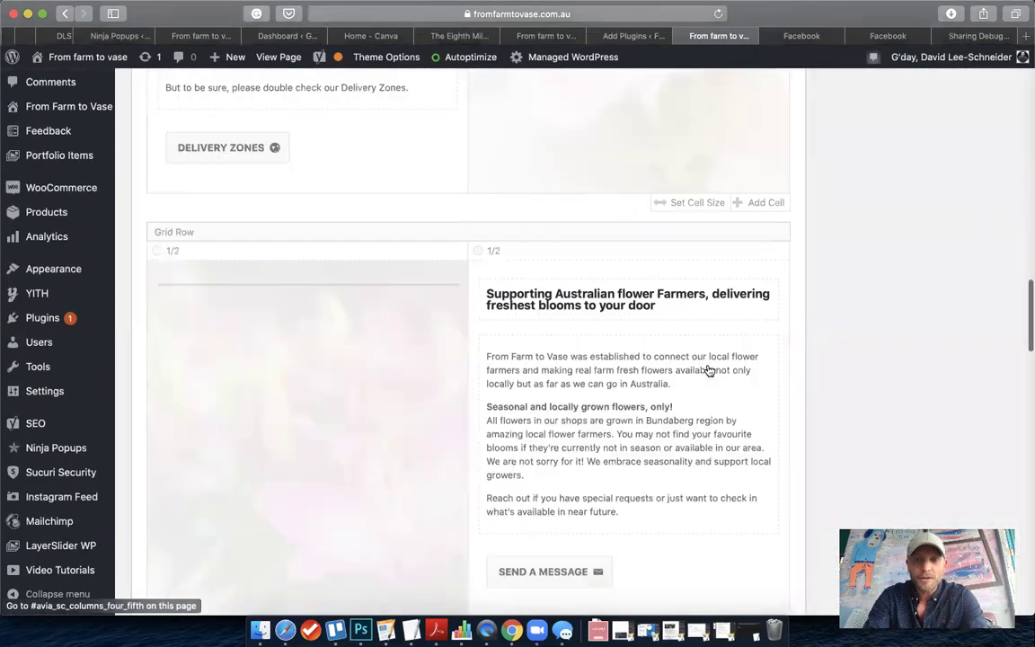
{"action": "scroll", "coordinate": [710, 371], "scroll_direction": "down", "scroll_amount": 10}
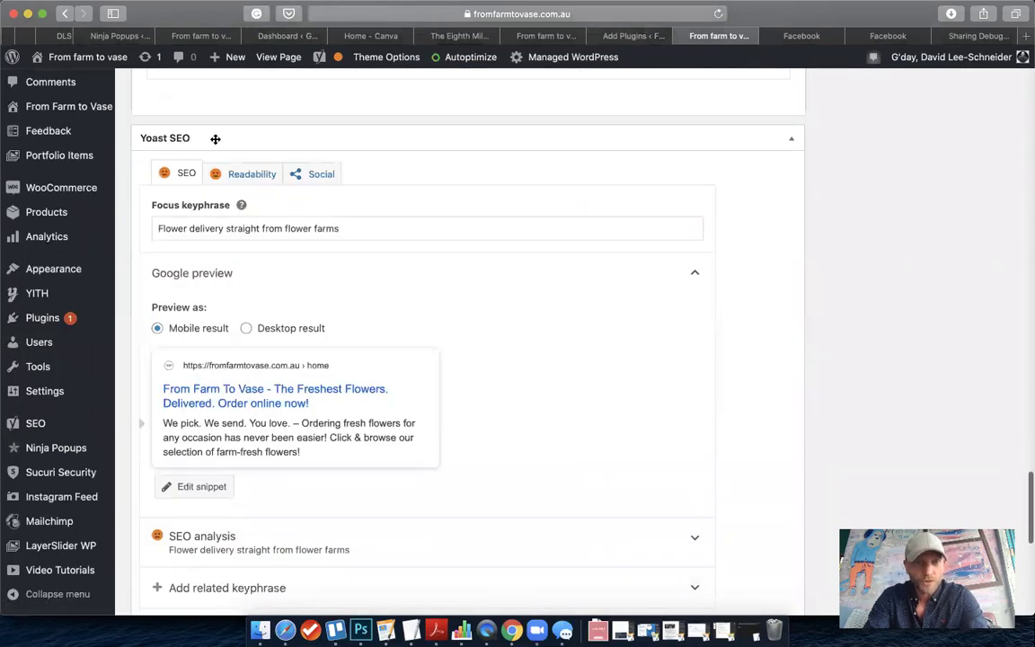
{"action": "scroll", "coordinate": [541, 377], "scroll_direction": "down", "scroll_amount": 1}
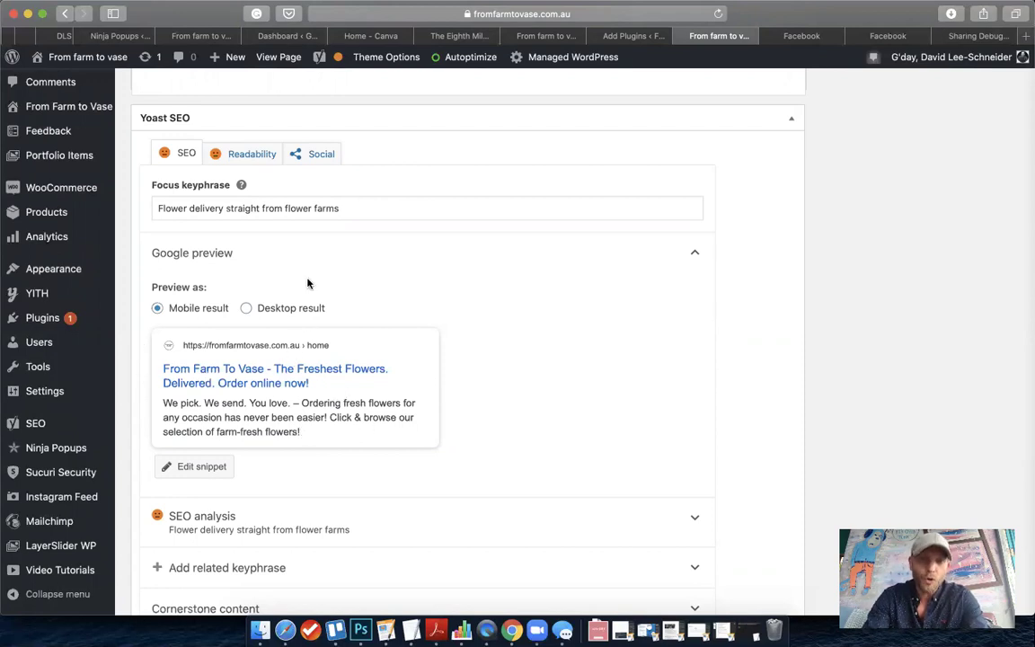
Step: Show Yoast's Social settings with the Facebook title 'From Farm To Vase - The Freshest Flowers. Delivered.', description and image
{"action": "left_click", "coordinate": [317, 159]}
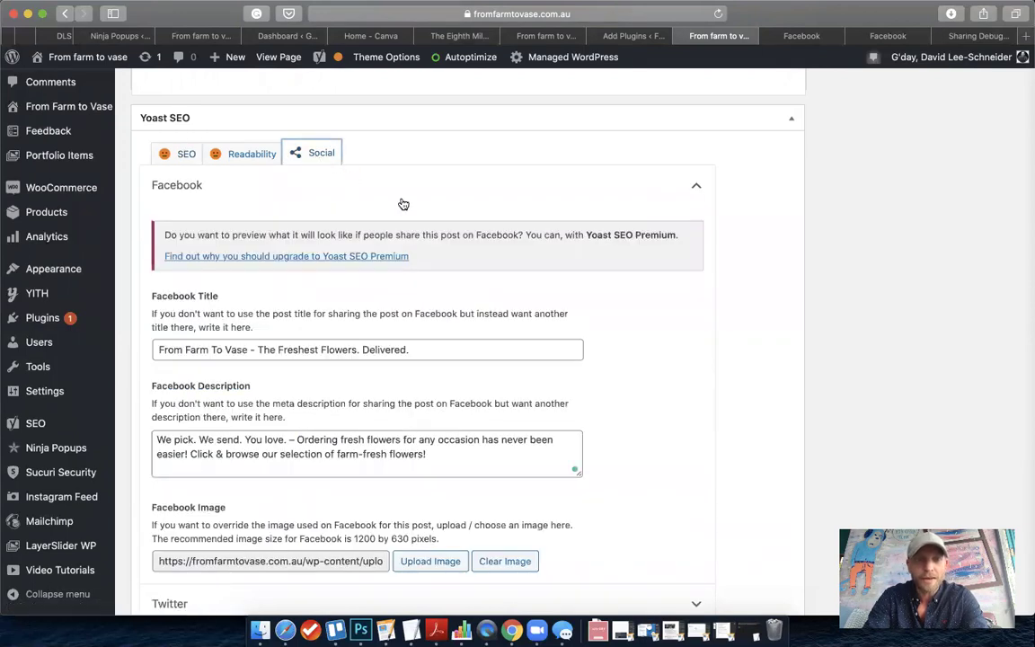
{"action": "scroll", "coordinate": [399, 203], "scroll_direction": "down", "scroll_amount": 2}
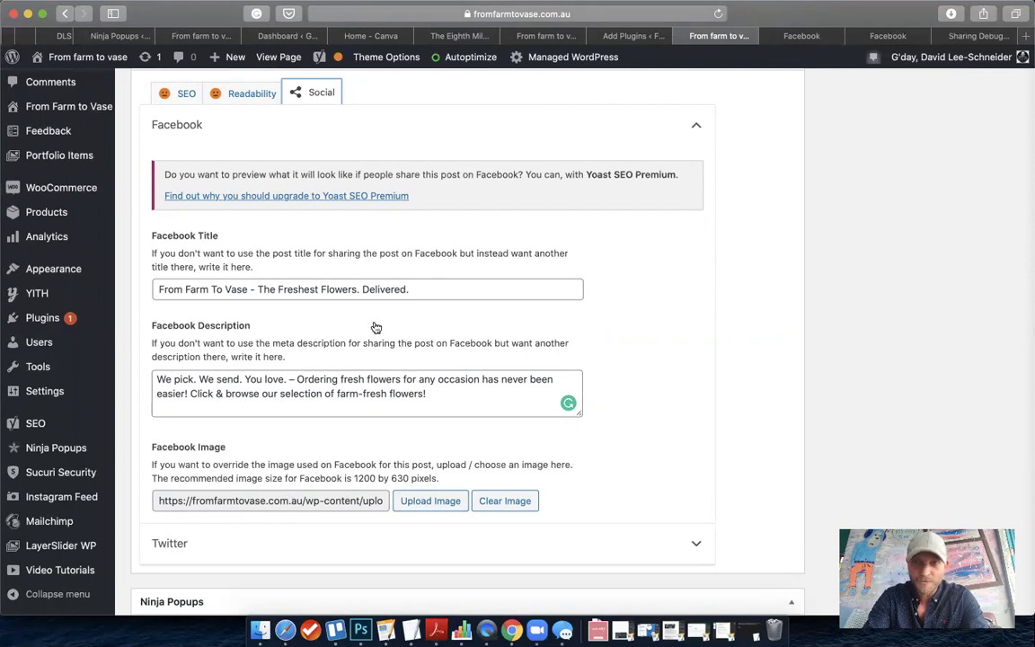
Step: Compare the Facebook drafts, ending on the preview with the flower image and 'From Farm To Vase' title
{"action": "left_click", "coordinate": [799, 36]}
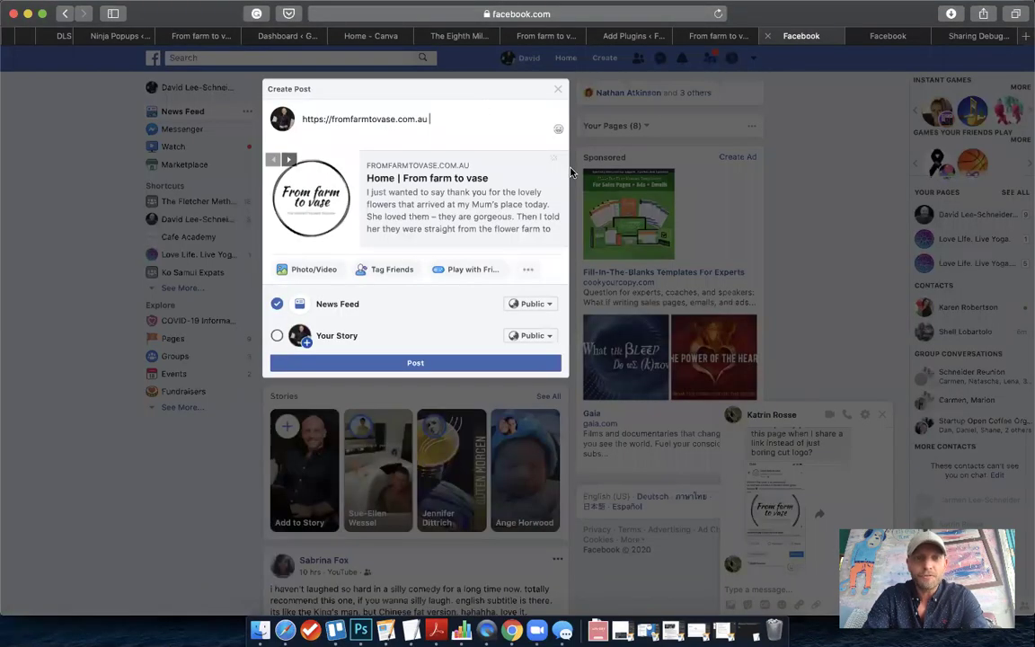
{"action": "left_click", "coordinate": [889, 39]}
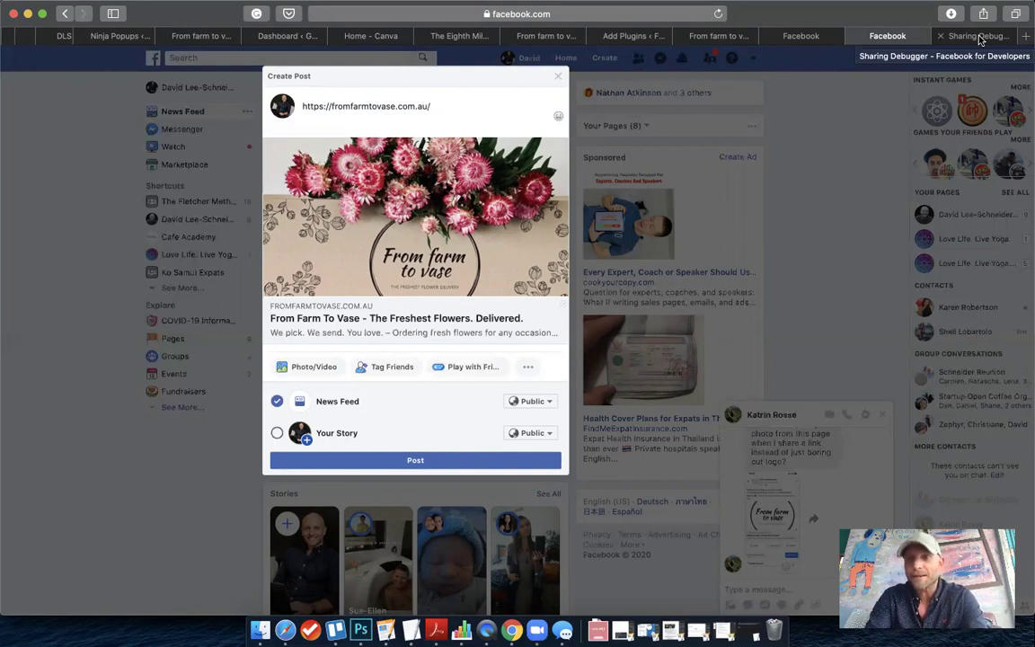
{"action": "left_click", "coordinate": [980, 37]}
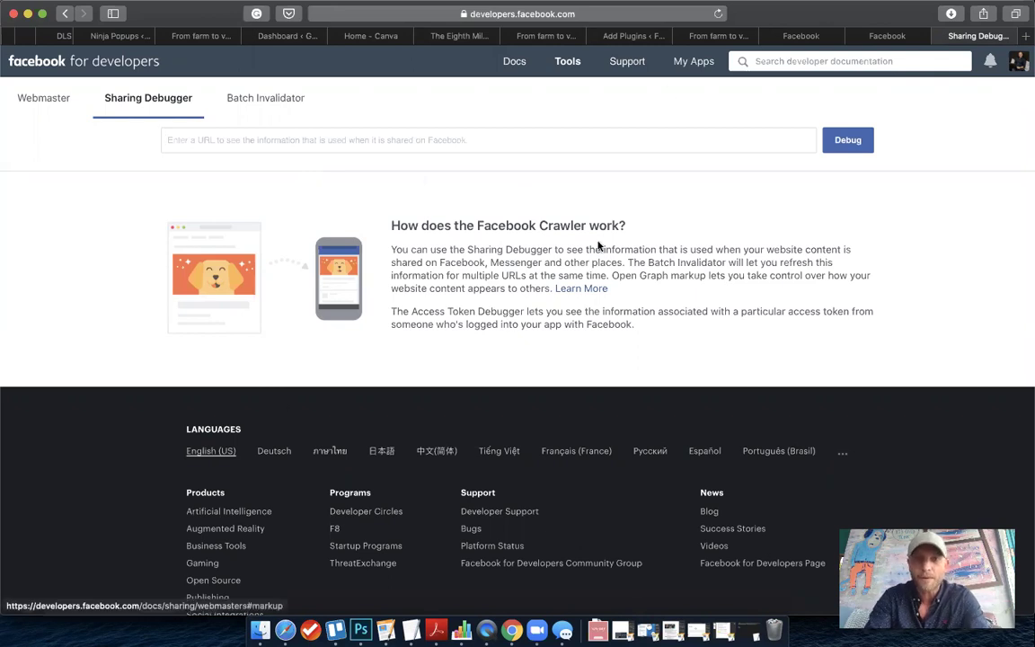
{"action": "left_click", "coordinate": [683, 16]}
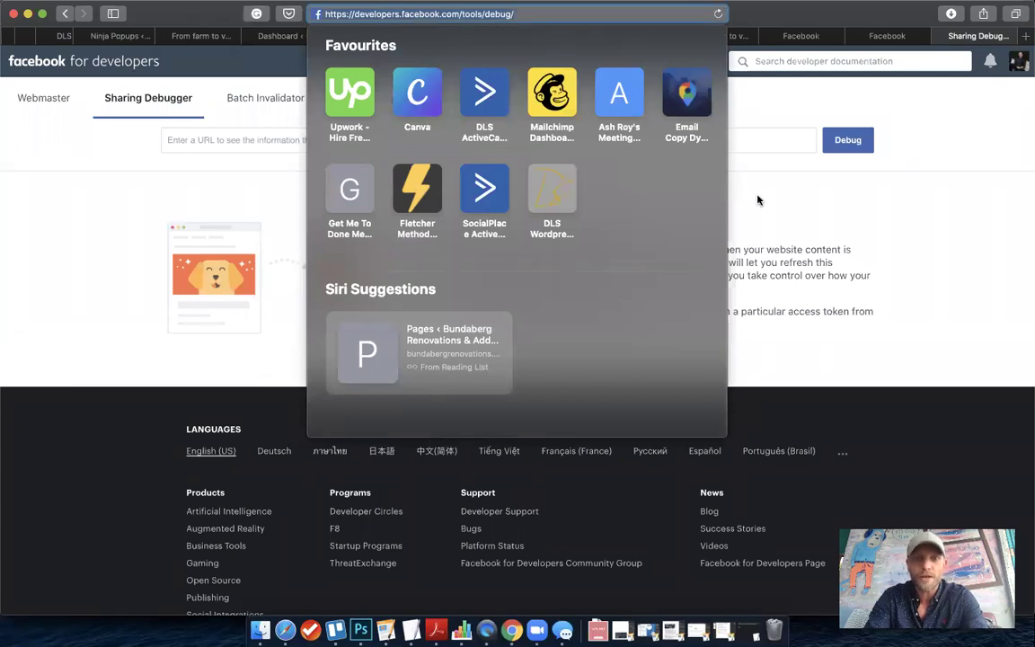
{"action": "left_click", "coordinate": [399, 146]}
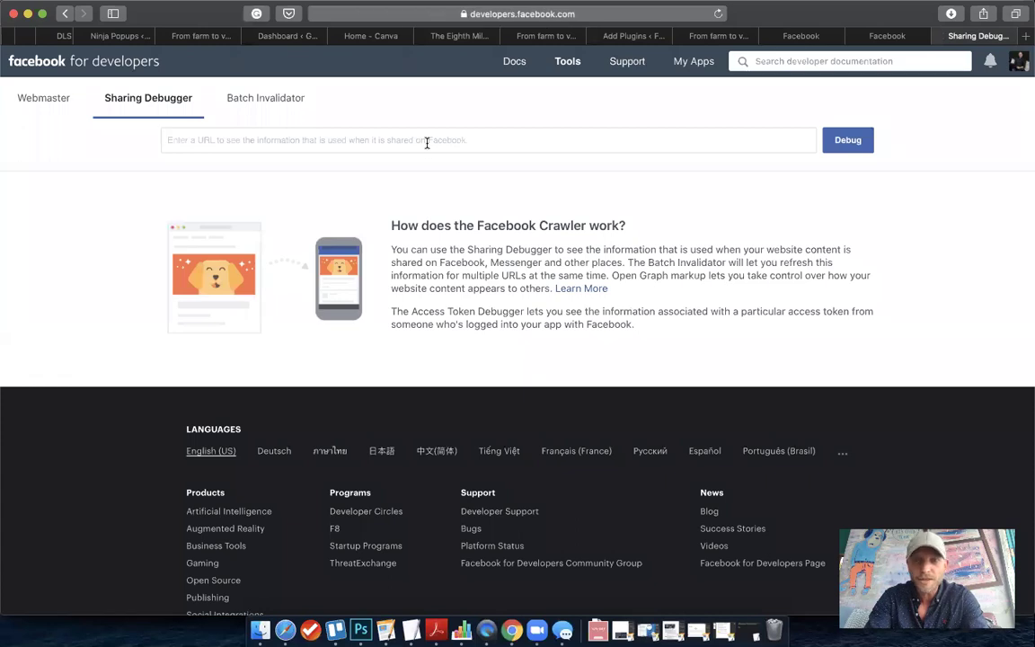
{"action": "left_click", "coordinate": [563, 37]}
{"action": "left_click", "coordinate": [624, 15]}
{"action": "key", "text": "super+c"}
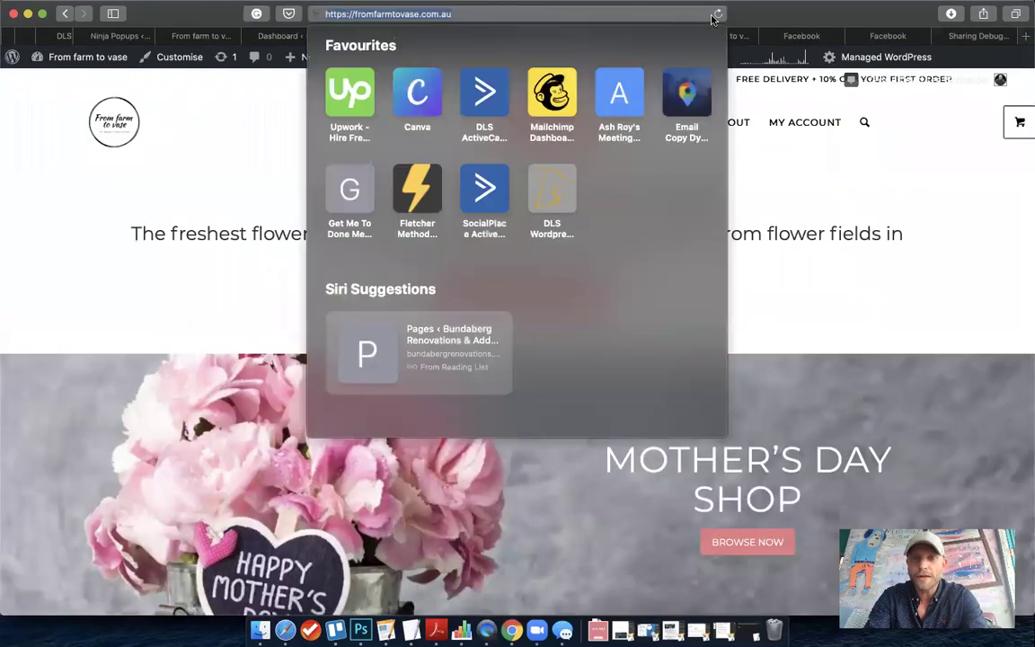
{"action": "left_click", "coordinate": [975, 36]}
Step: Debug the pasted homepage URL and review the flower-image link preview and response code 206
{"action": "key", "text": "super+v"}
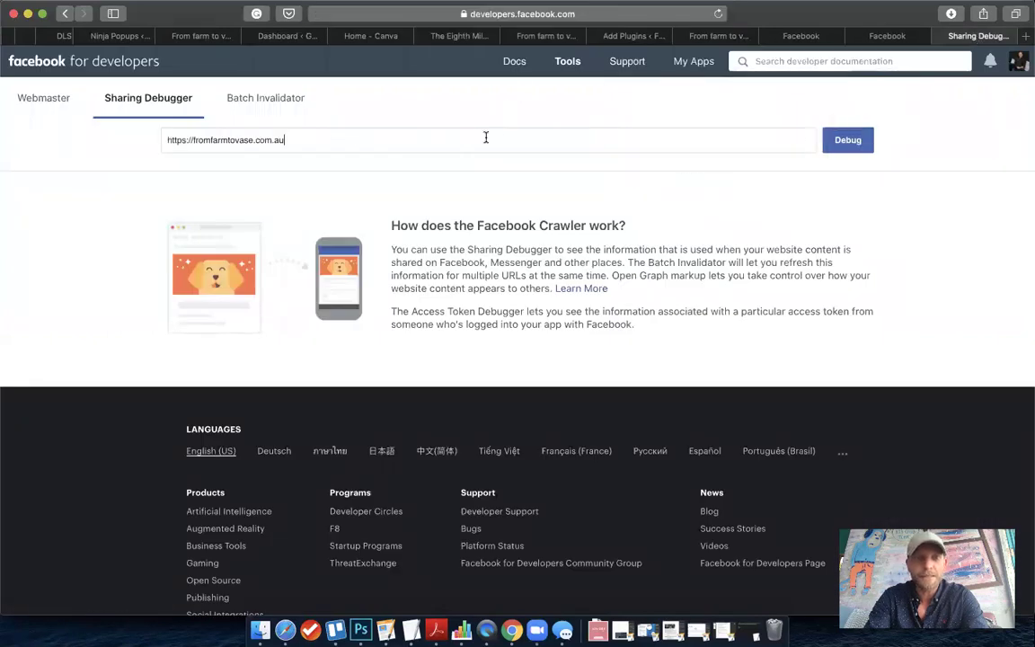
{"action": "left_click", "coordinate": [847, 139]}
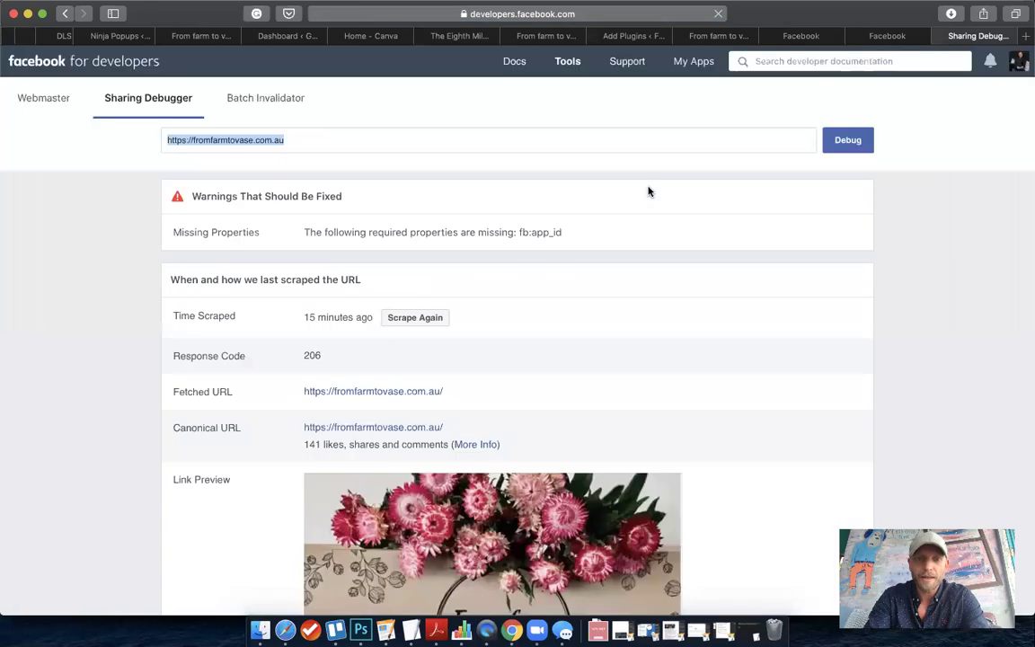
{"action": "scroll", "coordinate": [710, 284], "scroll_direction": "down", "scroll_amount": 5}
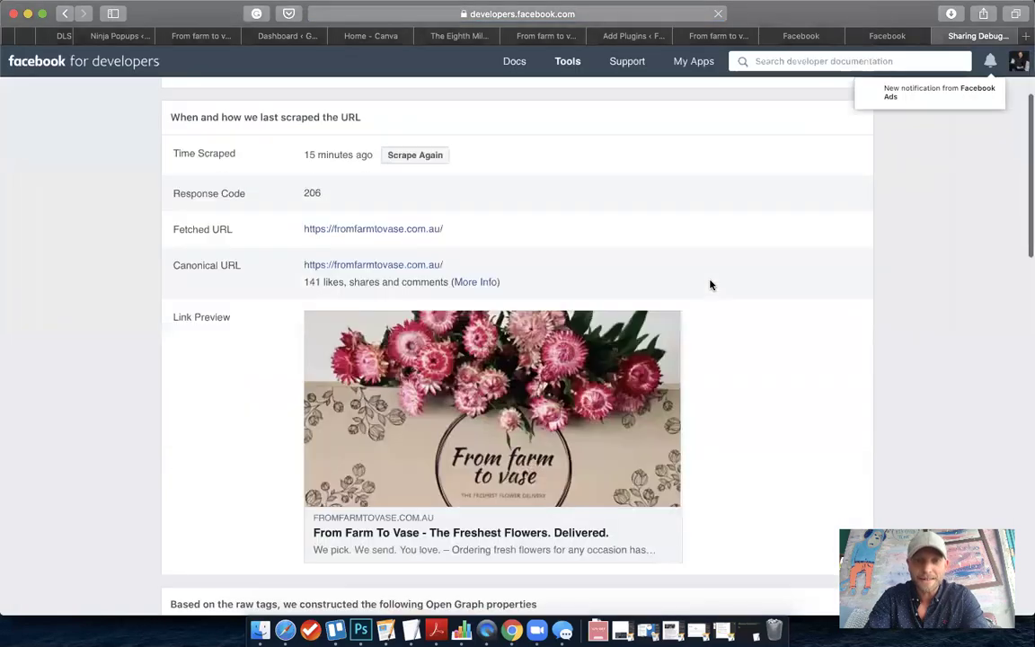